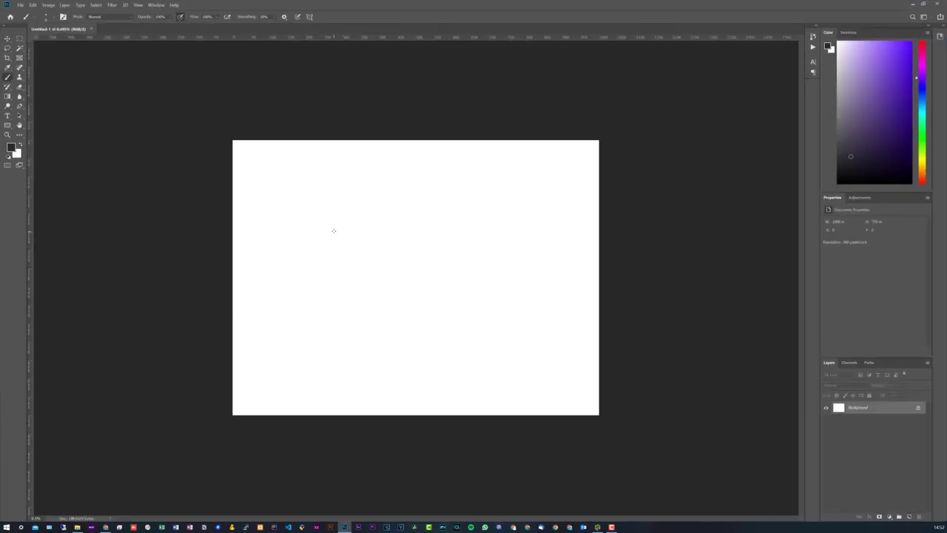
Step: Try placing Screenshot (1) in Photoshop, dismiss the scratch-disk error, and check C:'s 6.00 GB free
key("alt+Tab")
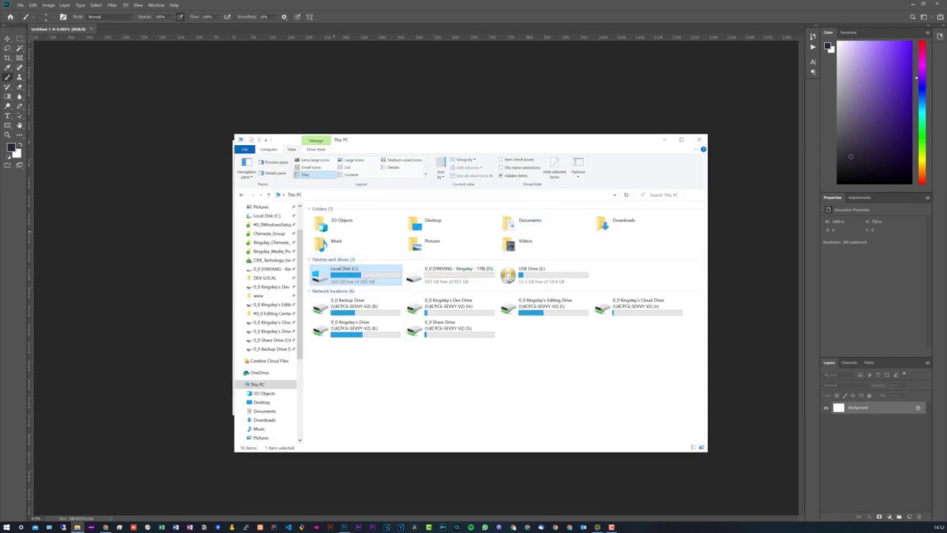
double_click(347, 244)
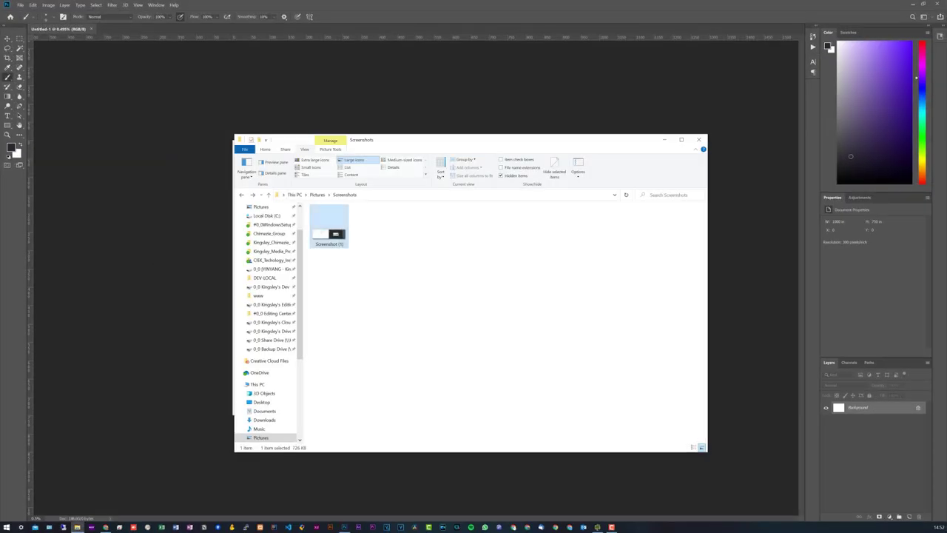
key("BackSpace")
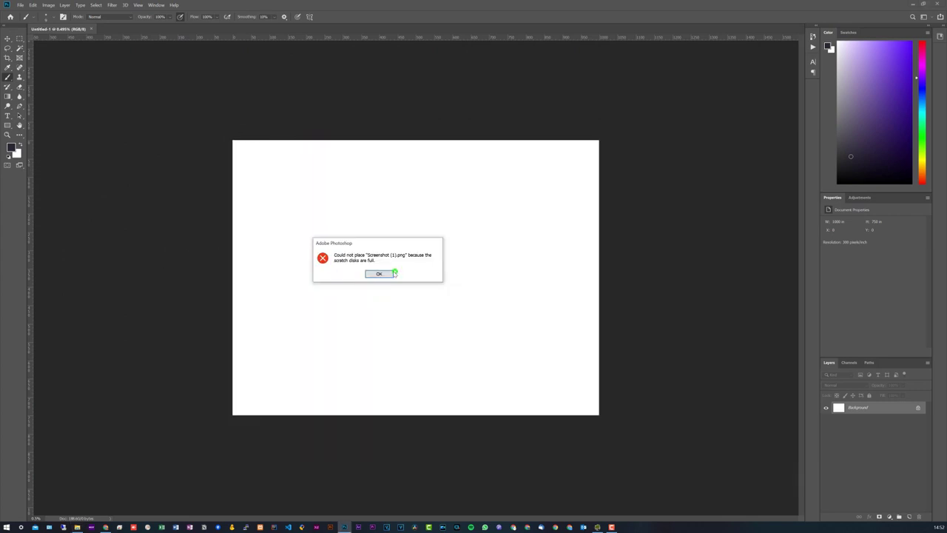
left_click(391, 272)
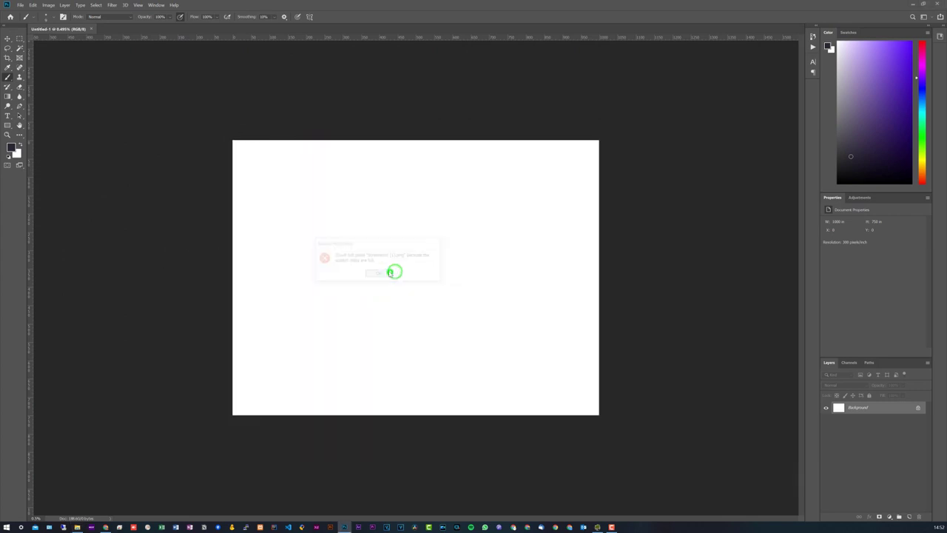
key("alt+Tab")
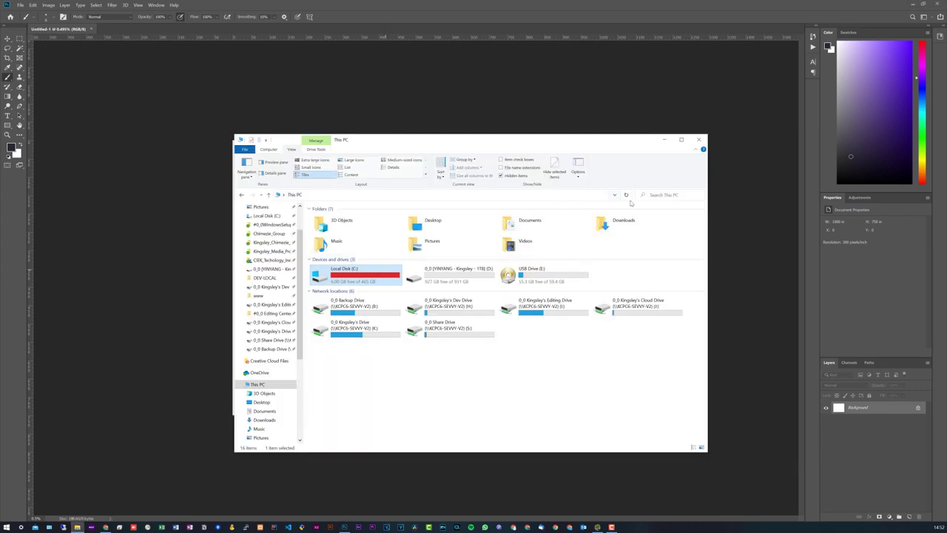
Step: Refresh the drive space in This PC, then search Google for 'windirstat' to find windirstat.net
left_click(626, 195)
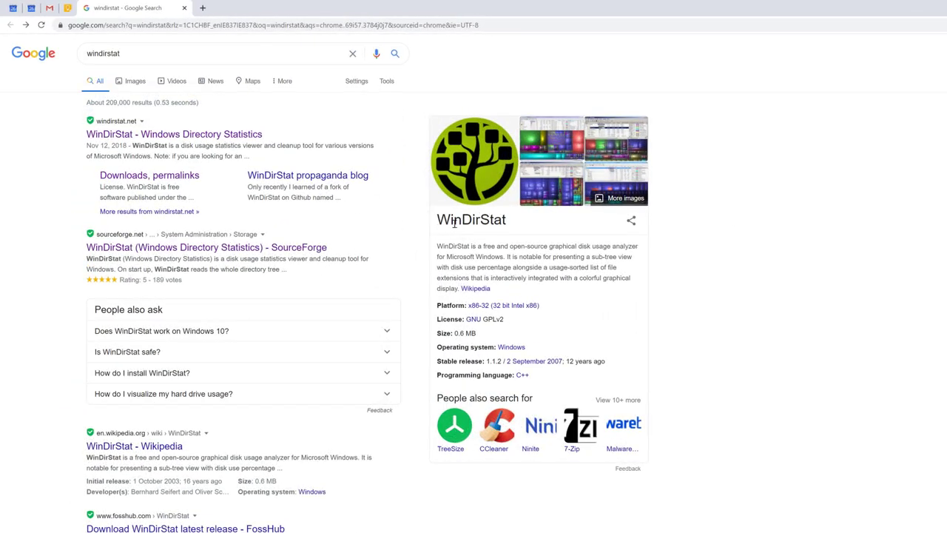
double_click(455, 222)
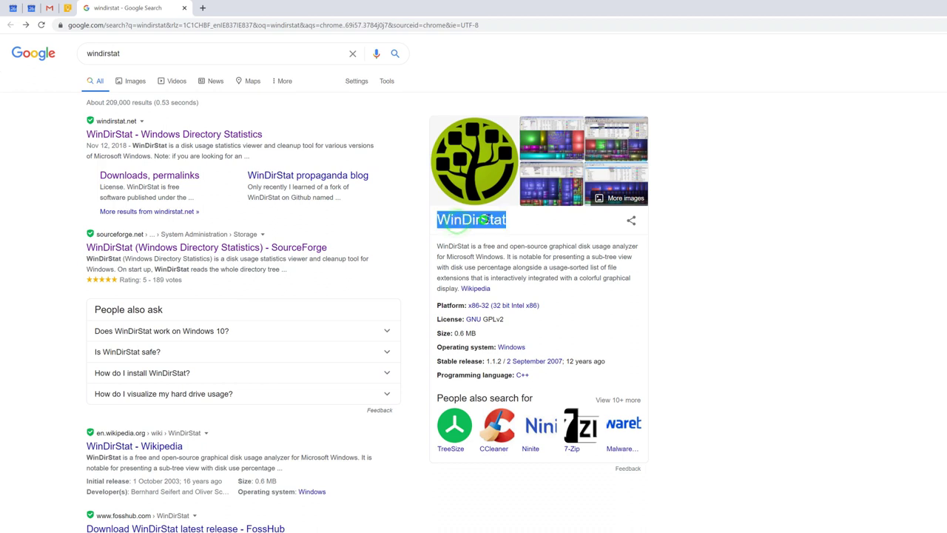
left_click(451, 241)
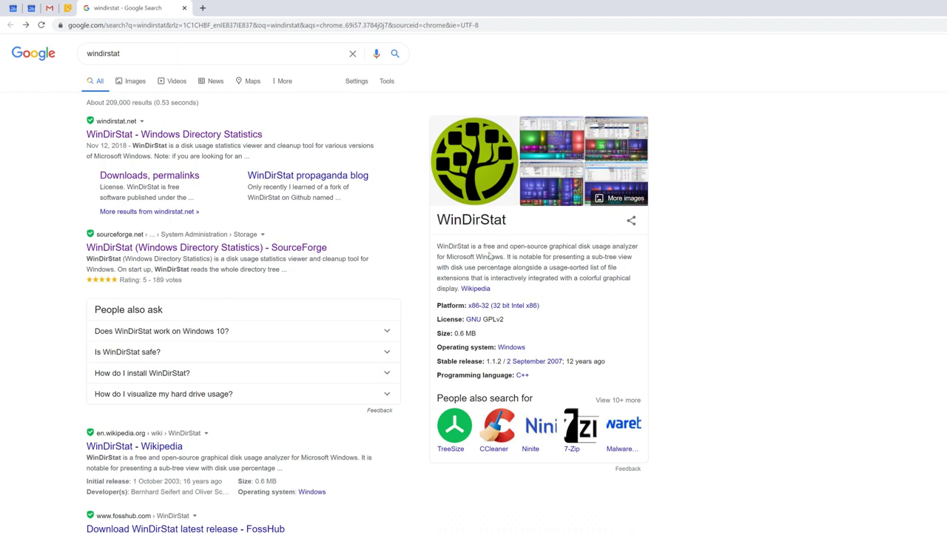
left_click(103, 53)
left_click(44, 185)
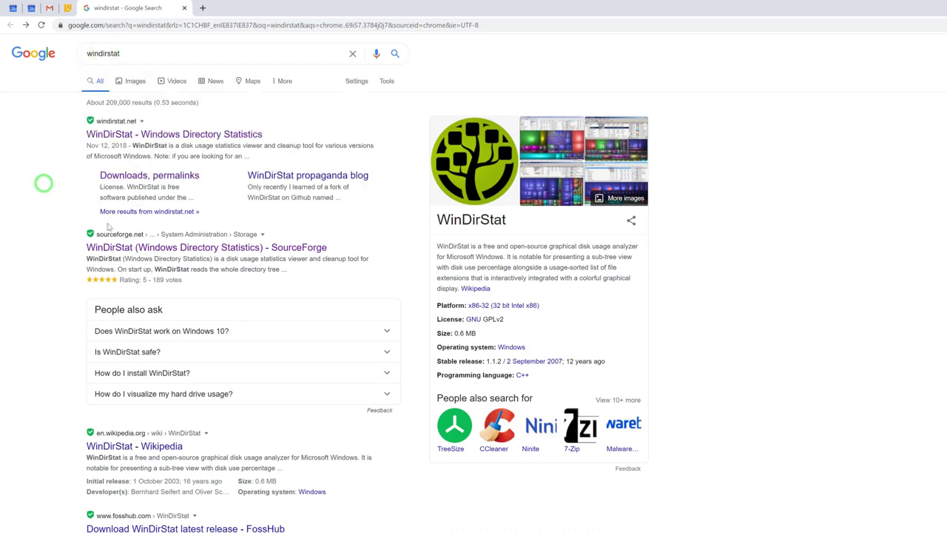
Step: Open WinDirStat's 'Downloads, permalinks' page and follow the SourceForge official download mirror
left_click(117, 180)
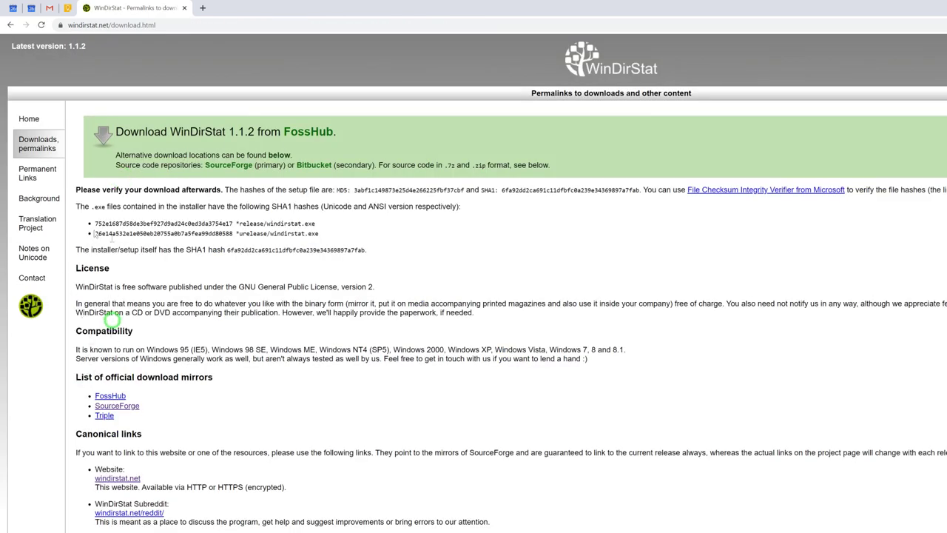
left_click_drag(77, 384, 225, 380)
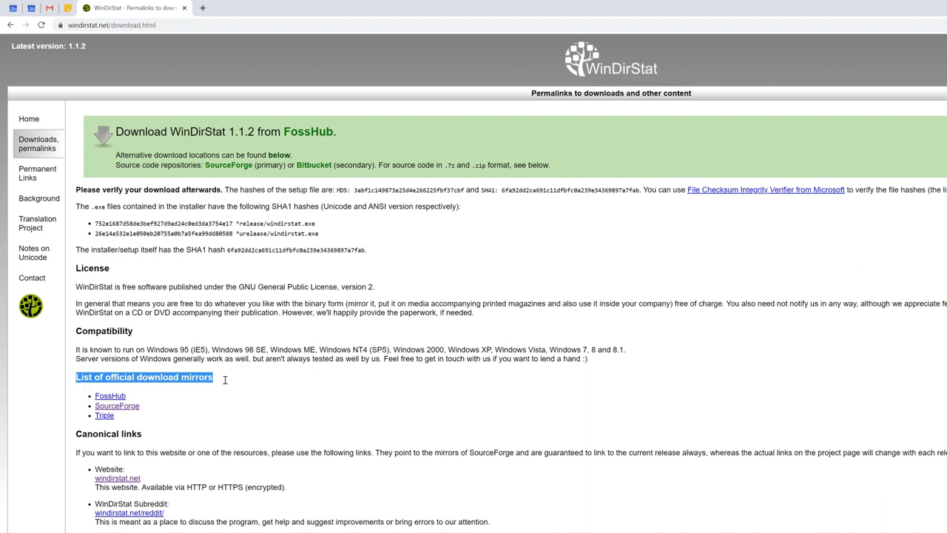
left_click(133, 406)
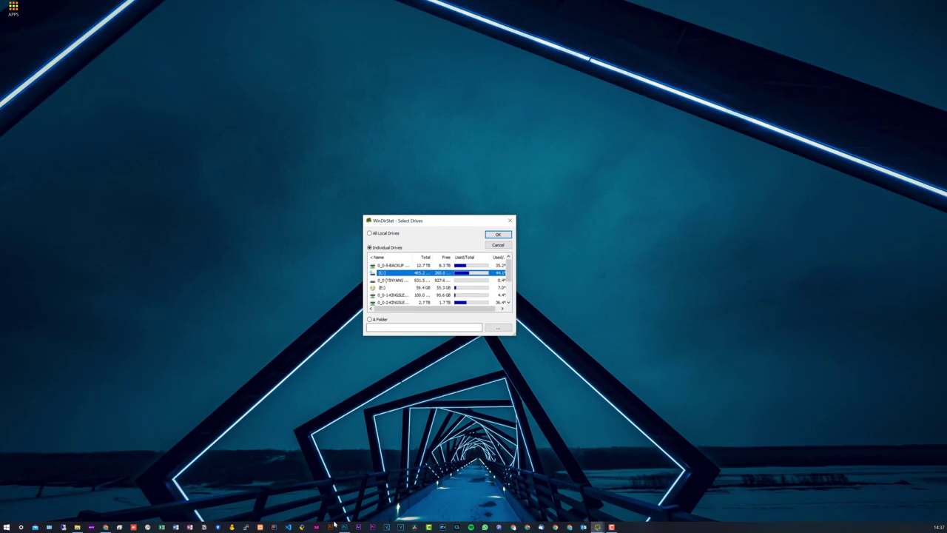
Step: Choose Individual Drives with (C:) in the Select Drives dialog and start the scan
mouse_move(339, 530)
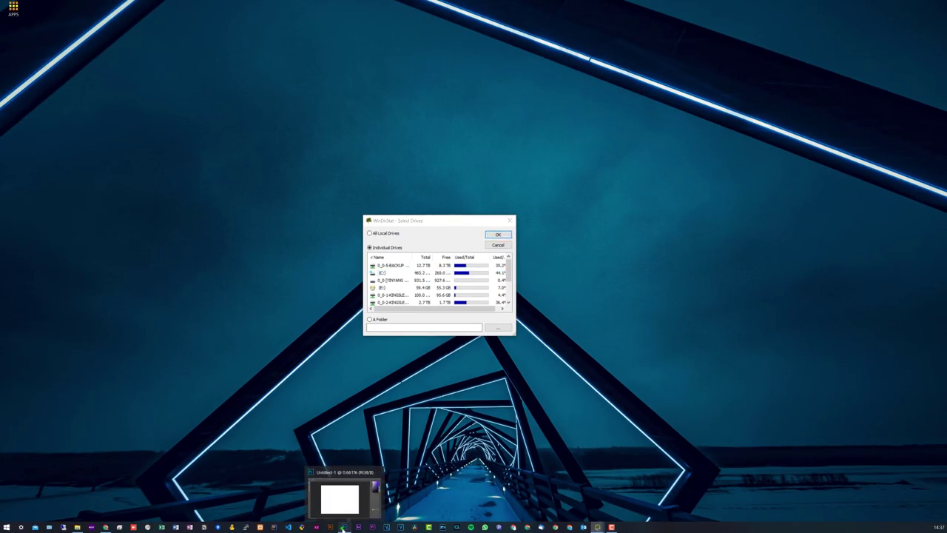
left_click(342, 528)
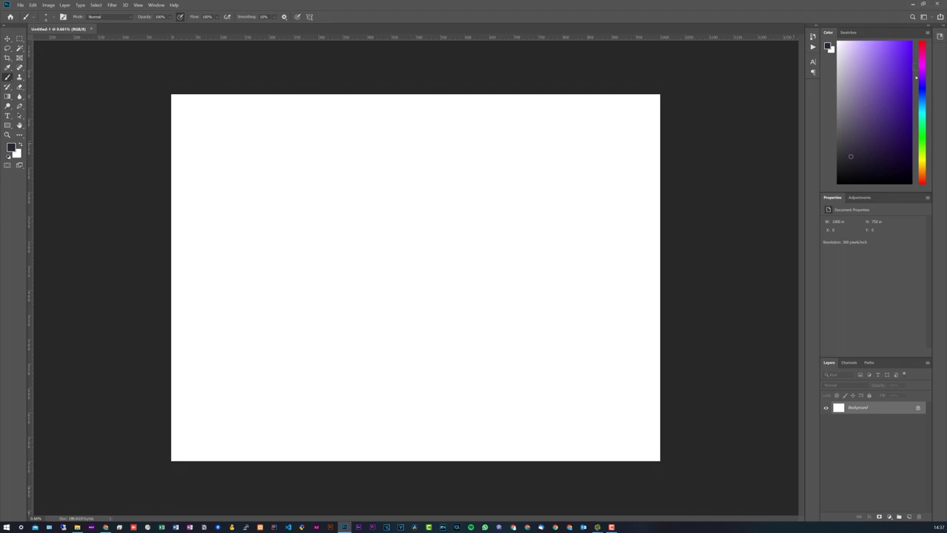
scroll(225, 223, "down", 1)
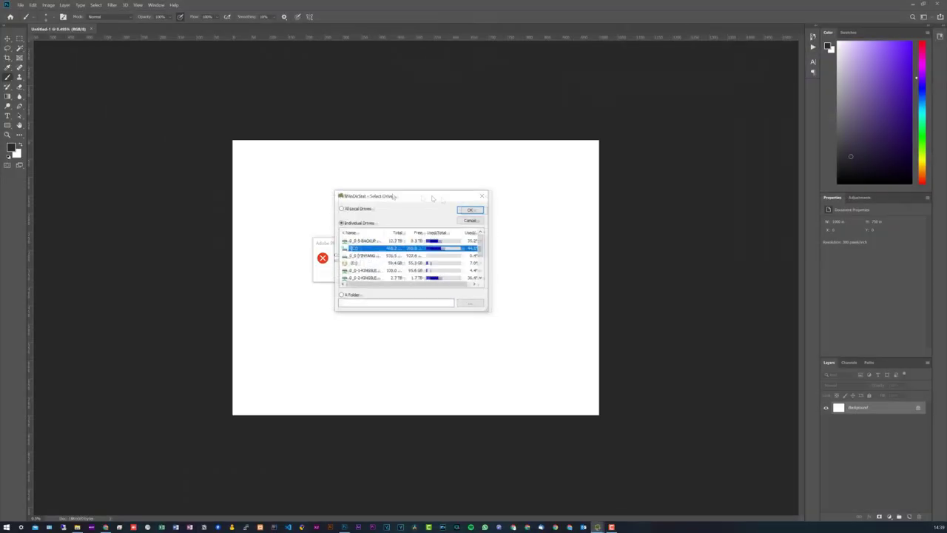
mouse_move(437, 196)
left_mouse_down()
mouse_move(449, 217)
mouse_move(436, 213)
left_mouse_up()
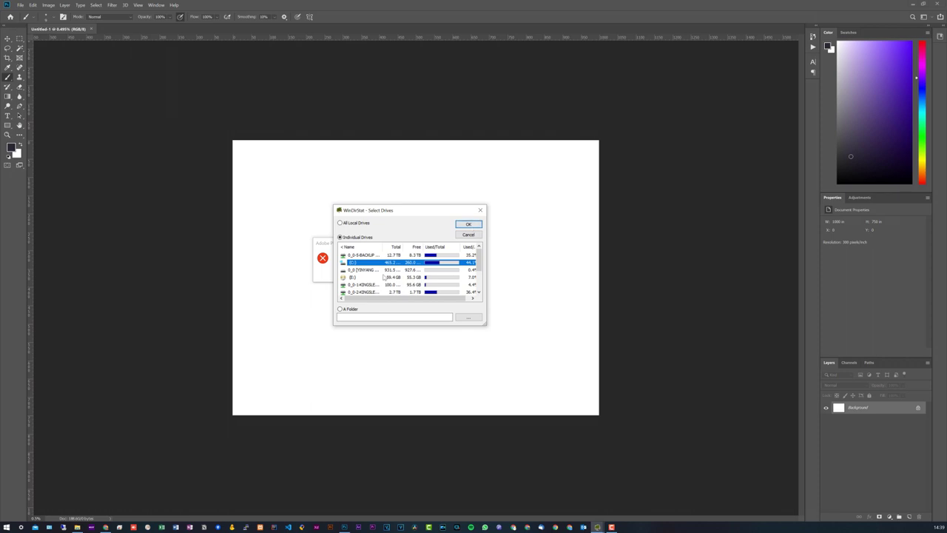
left_click(470, 224)
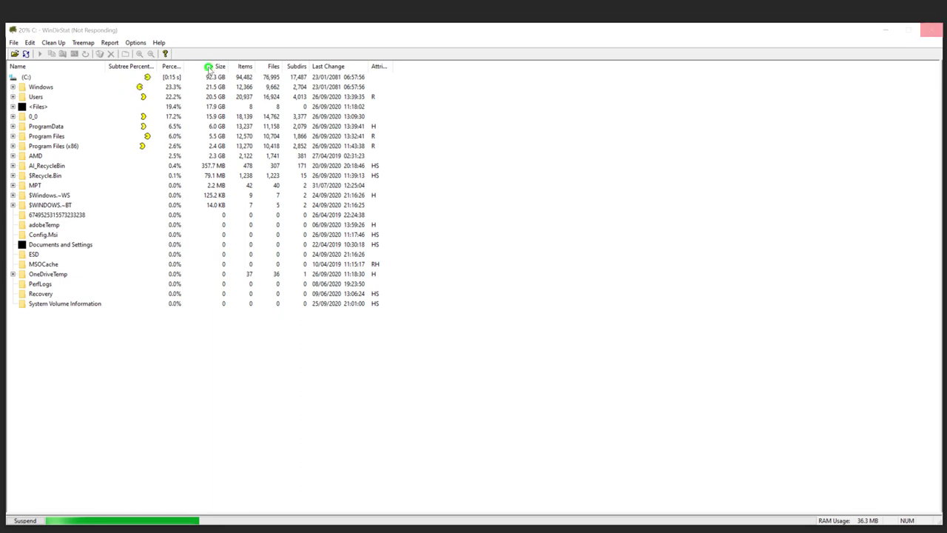
Step: Sort the folder list by size, inspect the Users folder, then close WinDirStat mid-scan
left_click(210, 66)
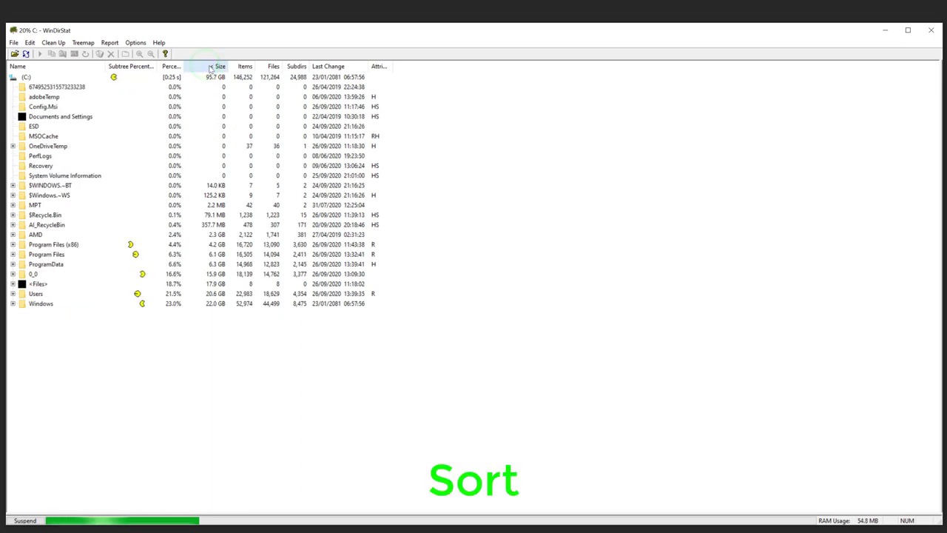
left_click(212, 68)
left_click(199, 79)
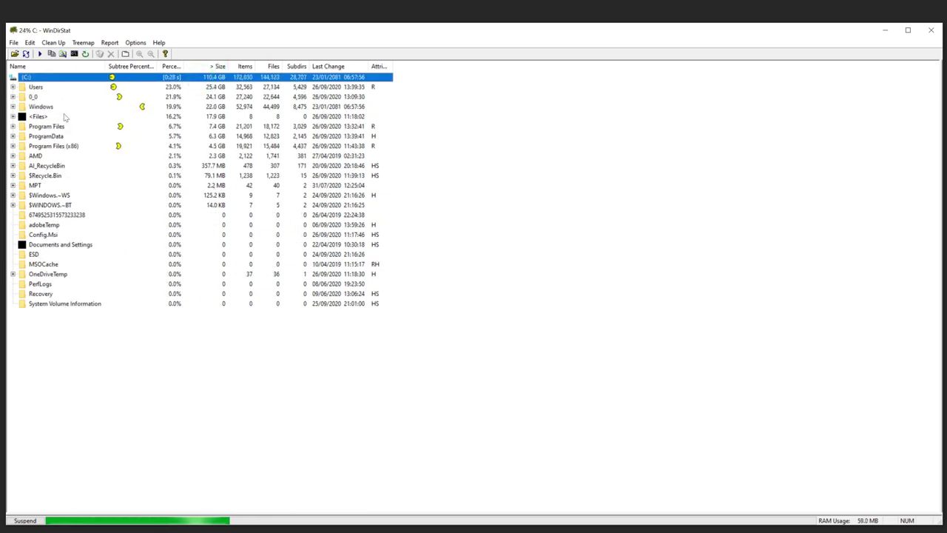
left_click(23, 88)
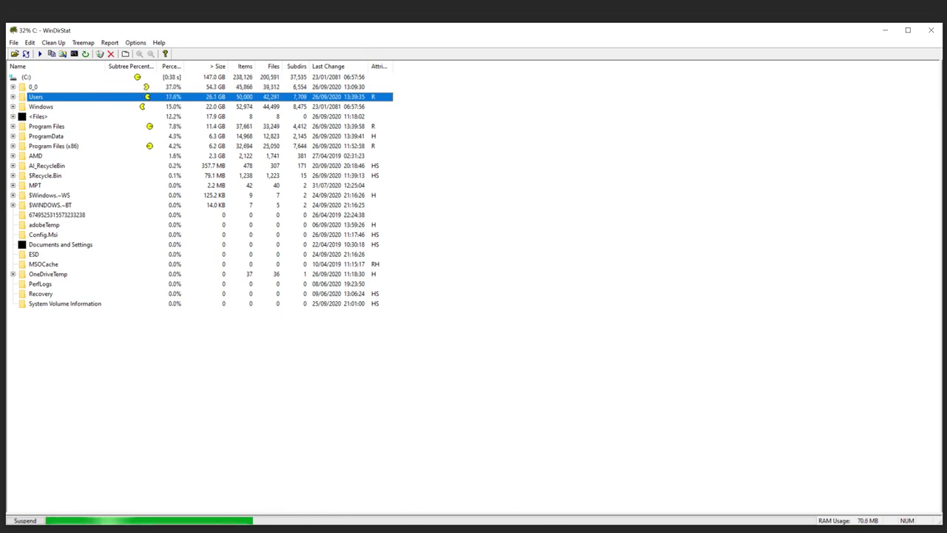
left_click(931, 30)
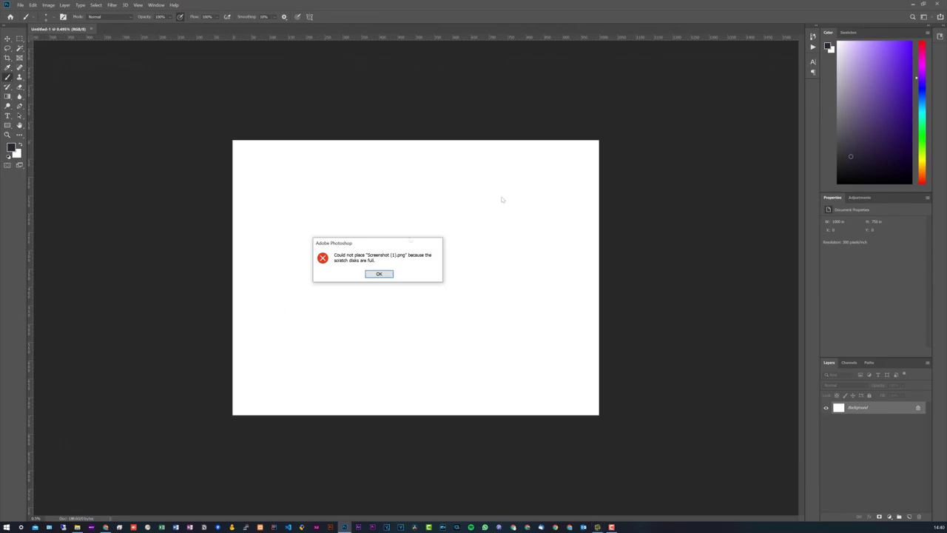
Step: Dismiss Photoshop's scratch-disk full error with OK
left_click(370, 275)
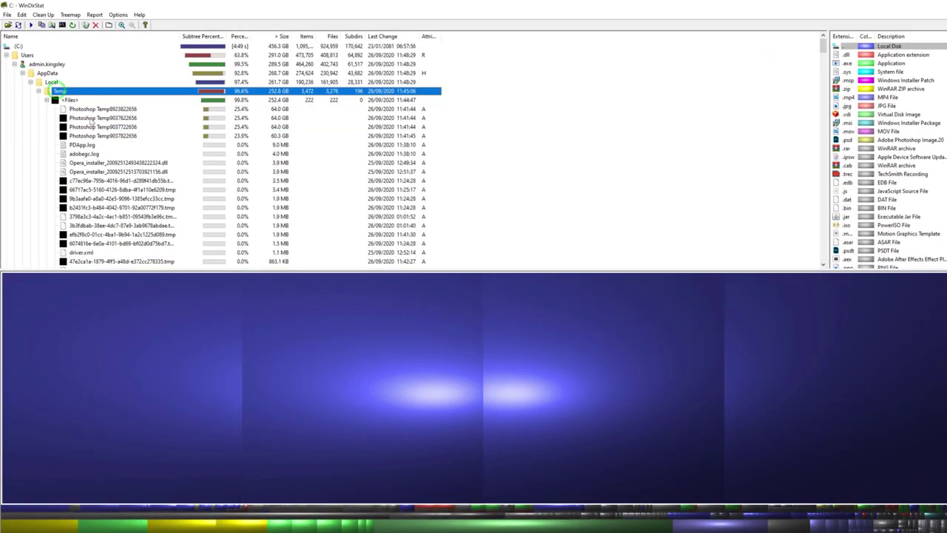
Step: Inspect the four roughly 64 GB Photoshop Temp files in the treemap
left_click(189, 320)
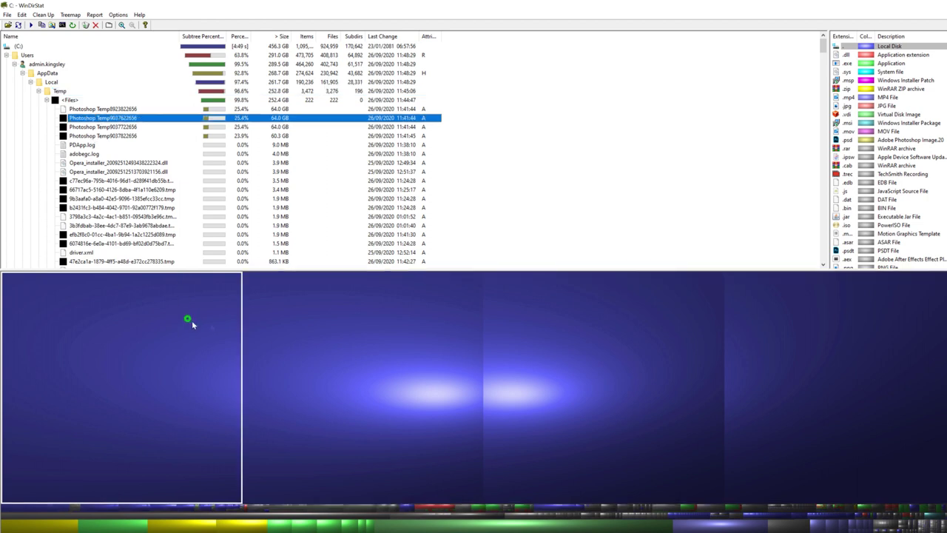
left_click(394, 350)
left_click(539, 364)
left_click(747, 361)
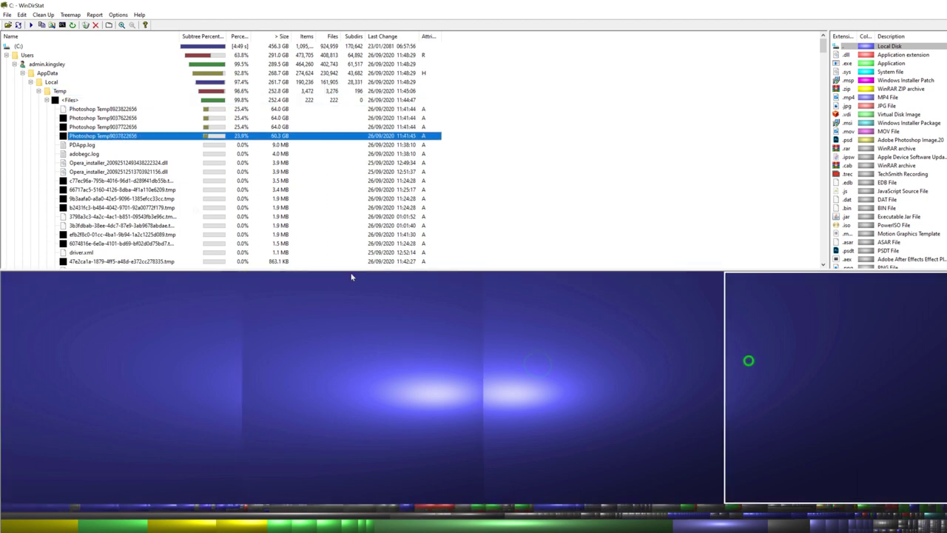
Step: Copy the Temp folder's path and open the folder in Explorer via Explorer Here
right_click(60, 91)
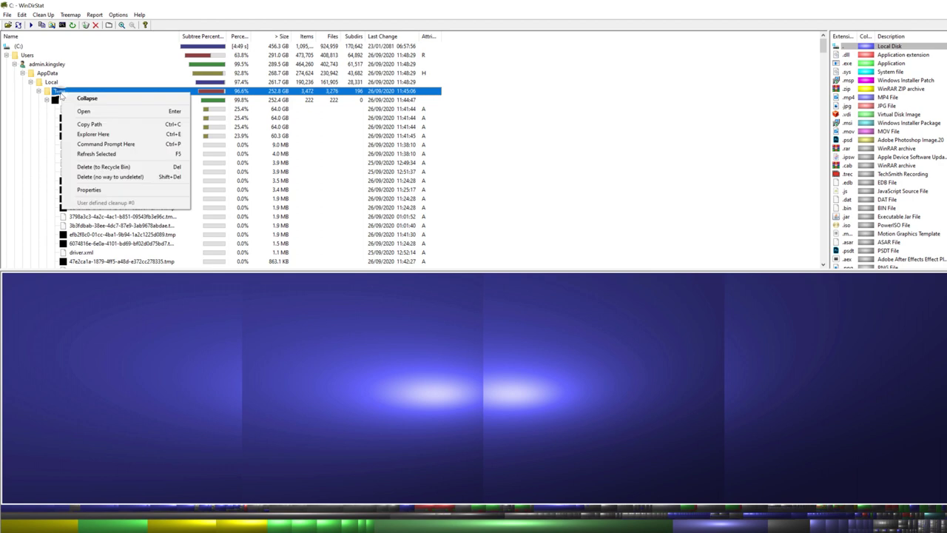
left_click(102, 124)
right_click(65, 92)
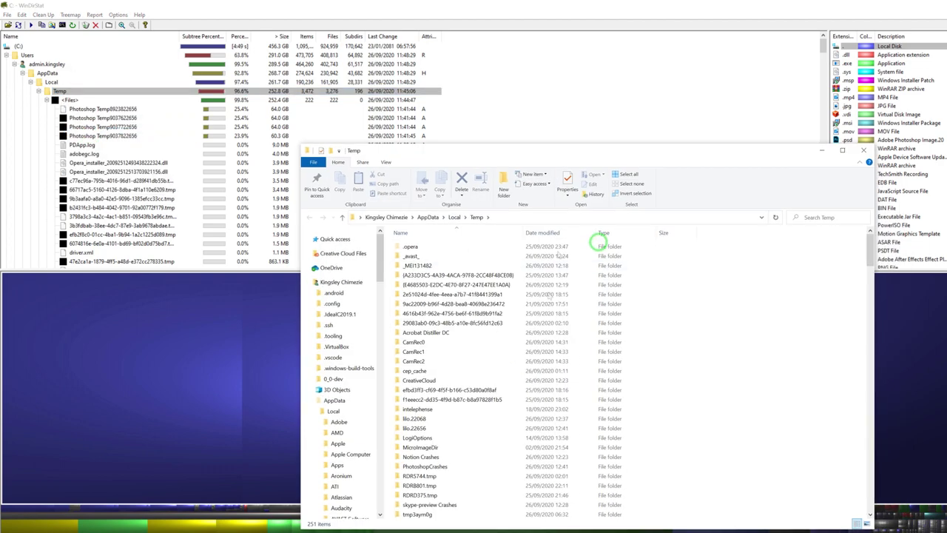
Step: Scroll through the 251 items in AppData\Local\Temp in File Explorer
left_click(429, 370)
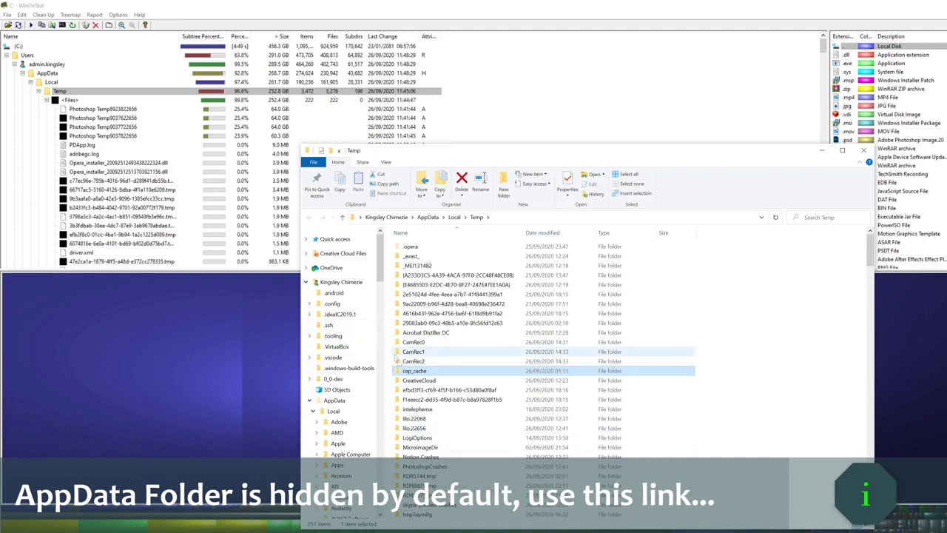
scroll(462, 398, "down", 8)
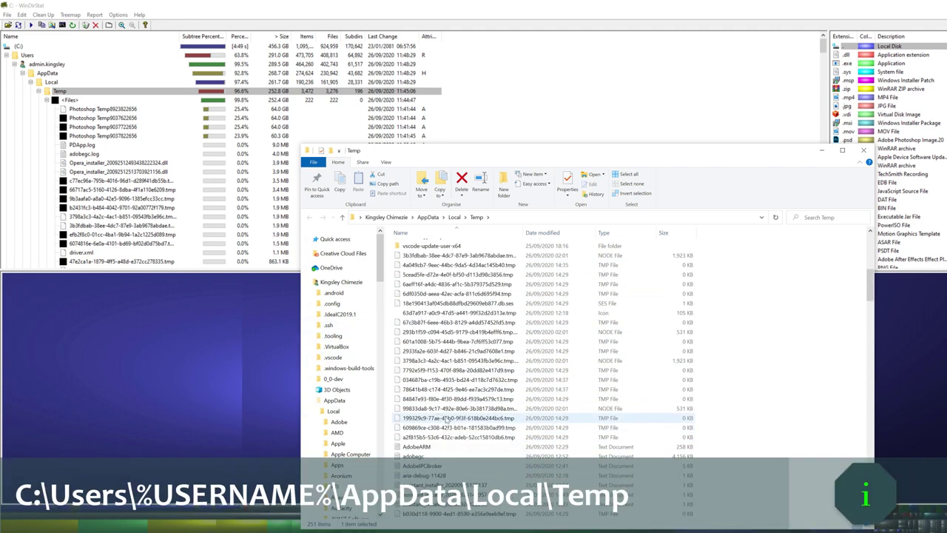
scroll(437, 407, "down", 1)
scroll(424, 374, "up", 7)
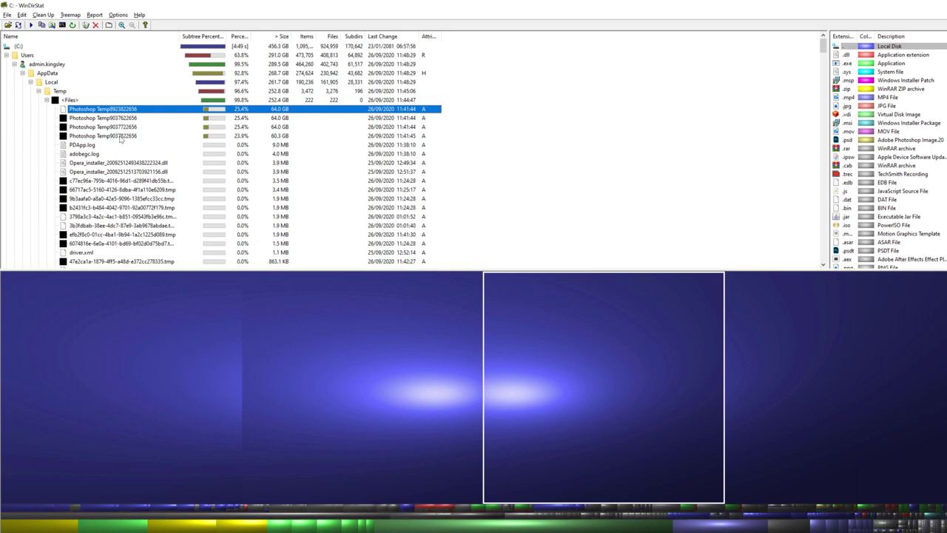
Step: Select the Photoshop Temp files and permanently delete them with Delete (no way to undelete!)
left_click(120, 137)
left_click(118, 127)
left_click(118, 110)
right_click(118, 109)
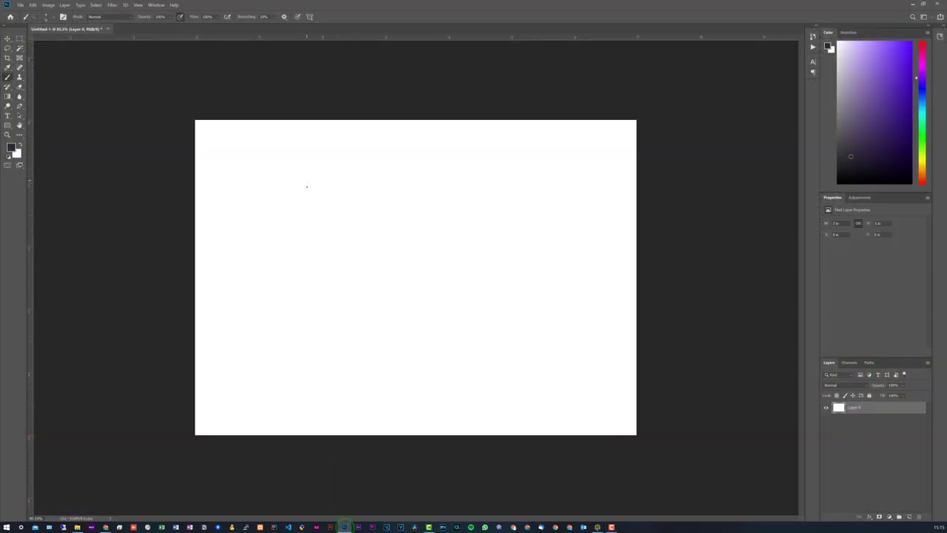
Step: Drag Screenshot (1) from Explorer onto the Photoshop canvas and commit it as a layer
left_click(77, 527)
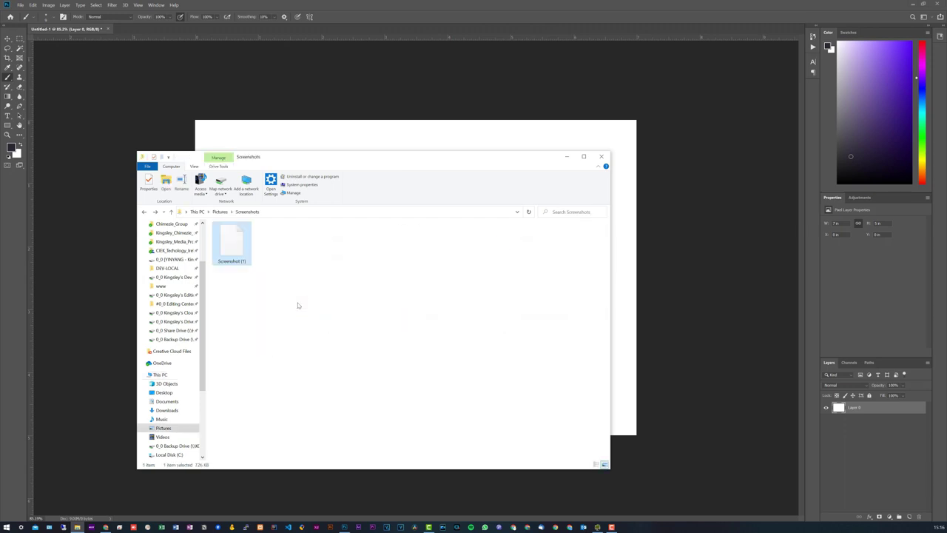
left_click_drag(237, 244, 481, 99)
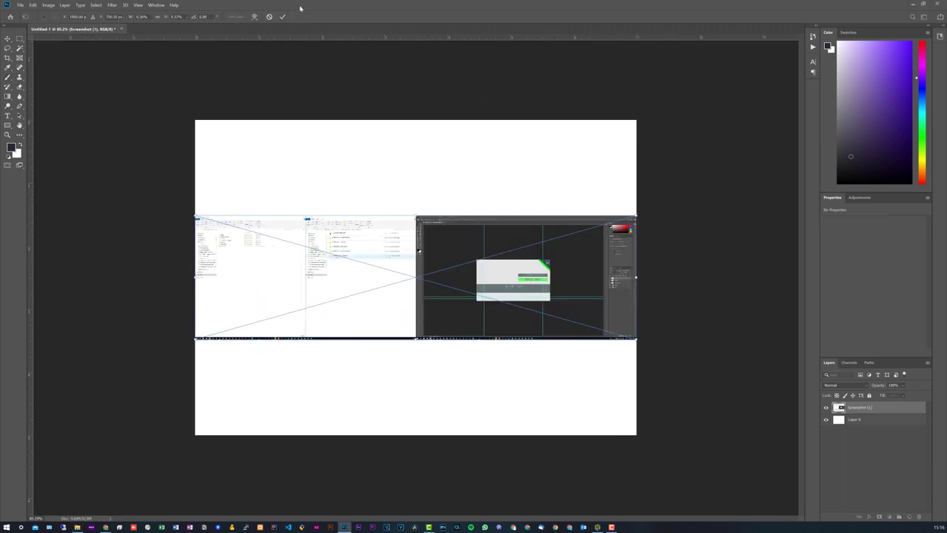
left_click(282, 17)
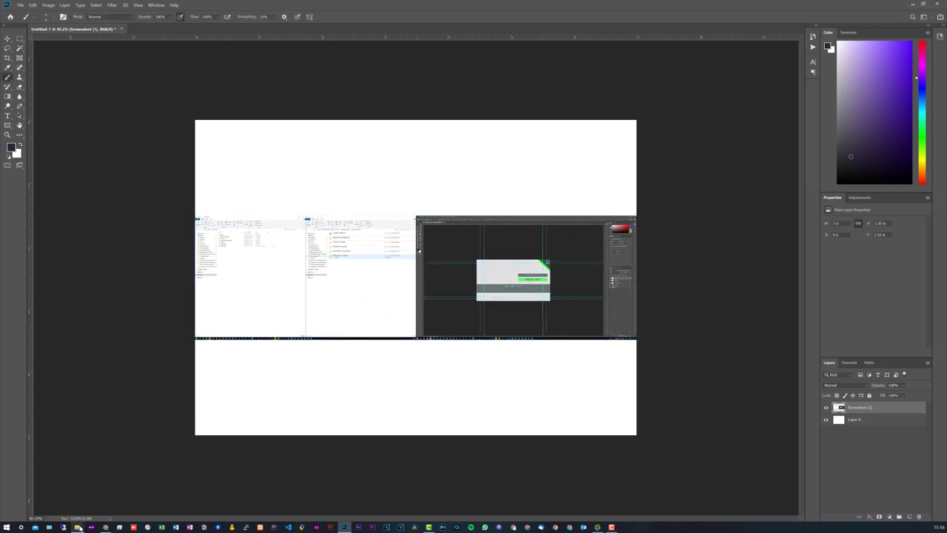
left_click(78, 527)
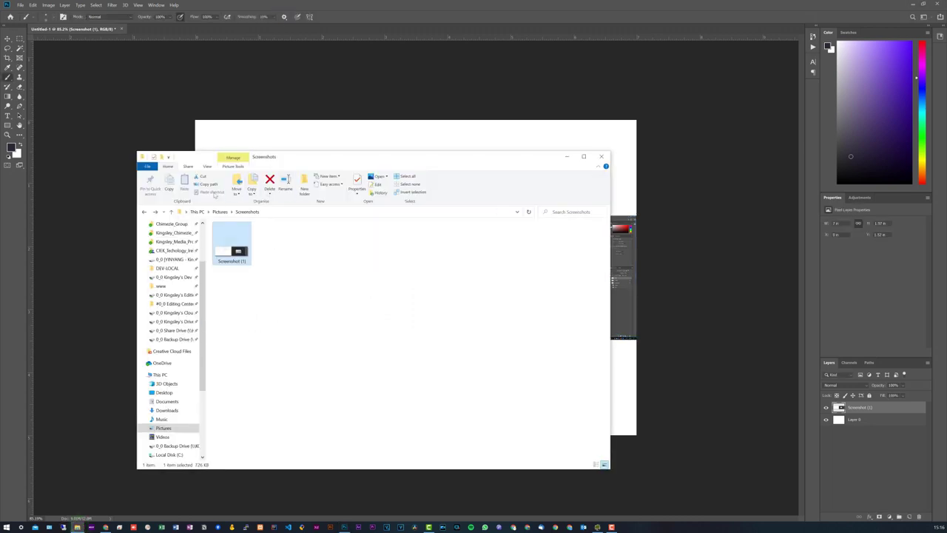
Step: Refresh This PC in File Explorer to confirm Local Disk (C:) shows 231 GB free of 465 GB
left_click(199, 212)
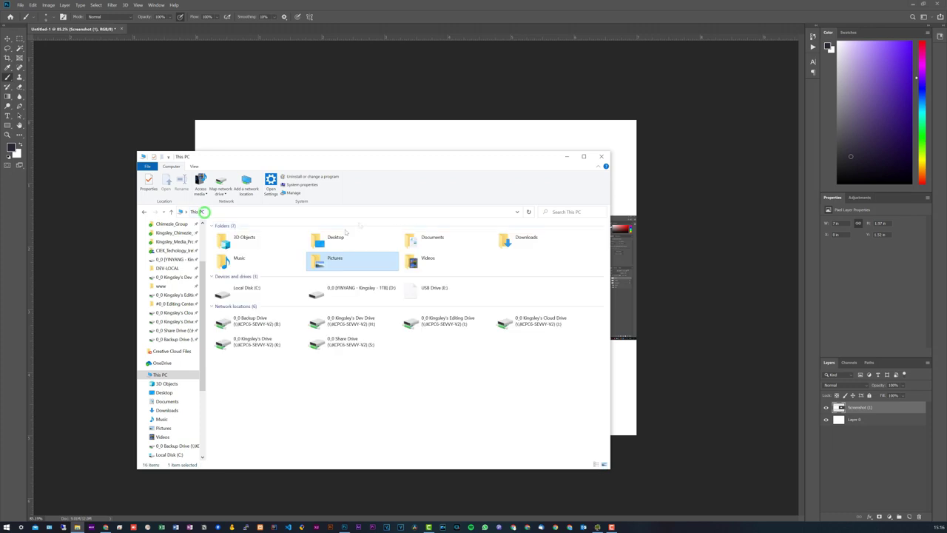
left_click(268, 295)
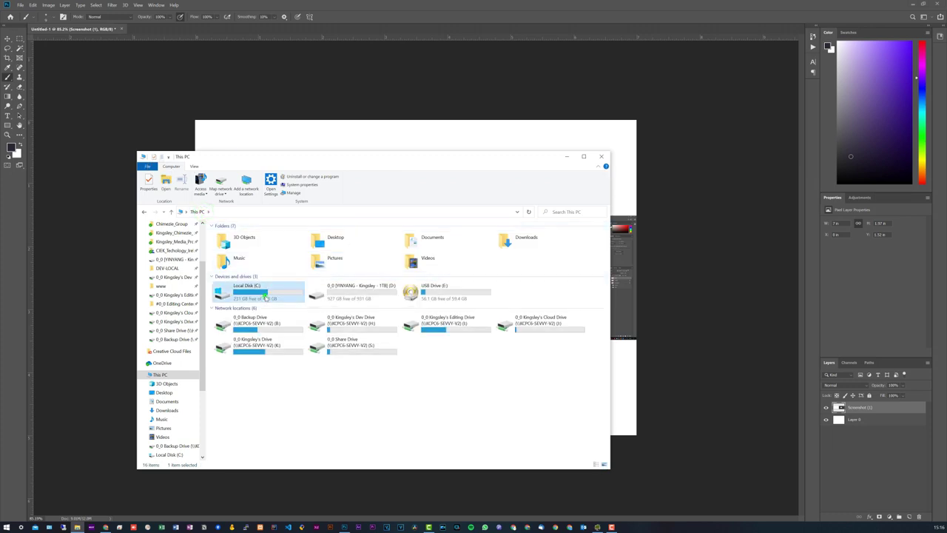
left_click(529, 213)
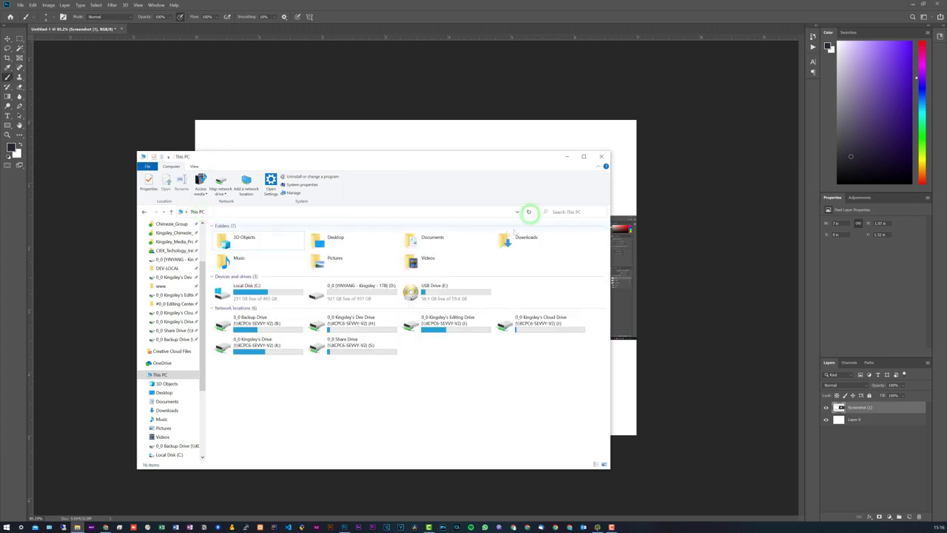